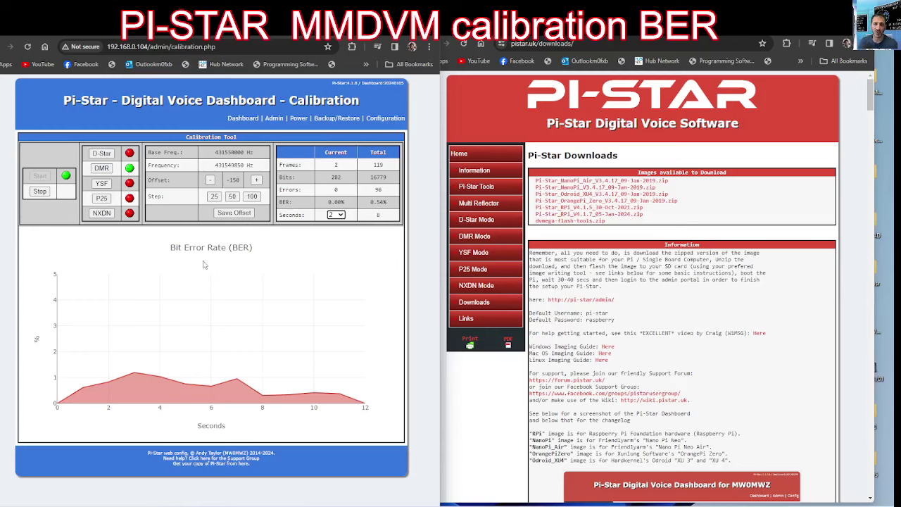
Step: Stop the running calibration and run a new bit error rate measurement in DMR mode
left_click(759, 384)
left_click(40, 193)
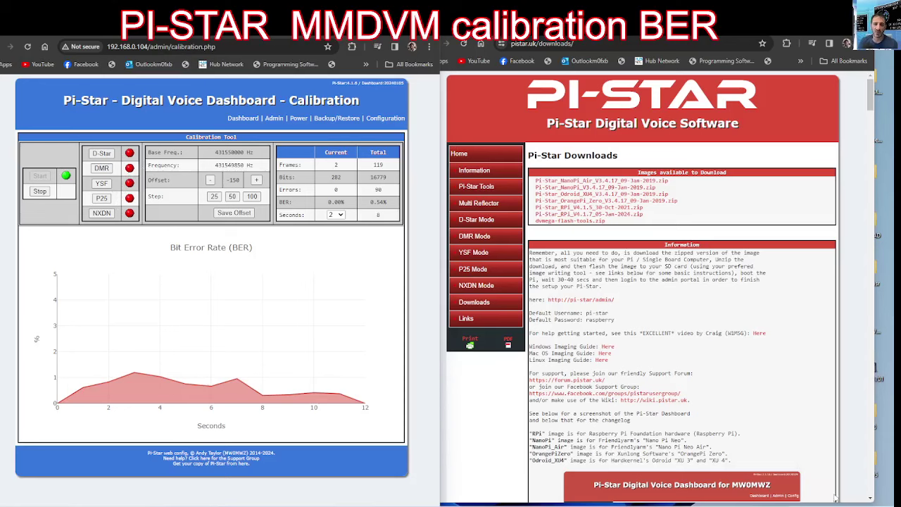
left_click(106, 171)
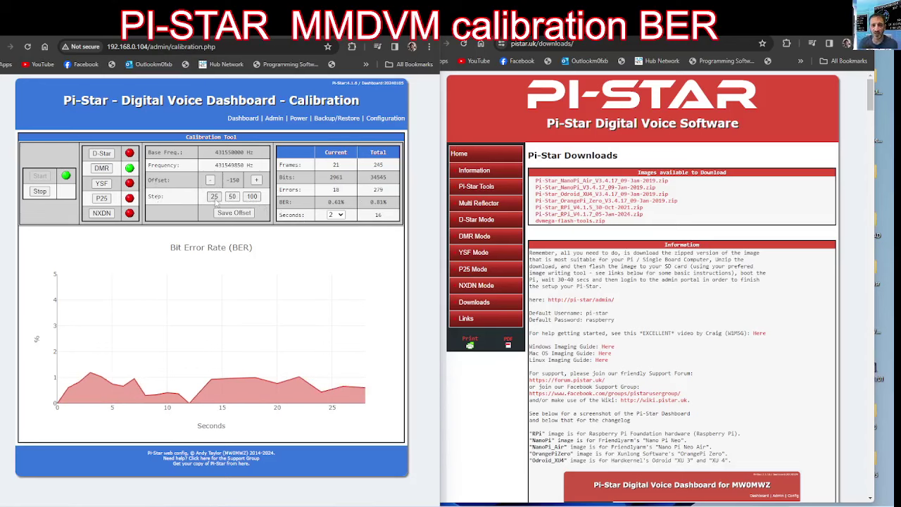
left_click(210, 180)
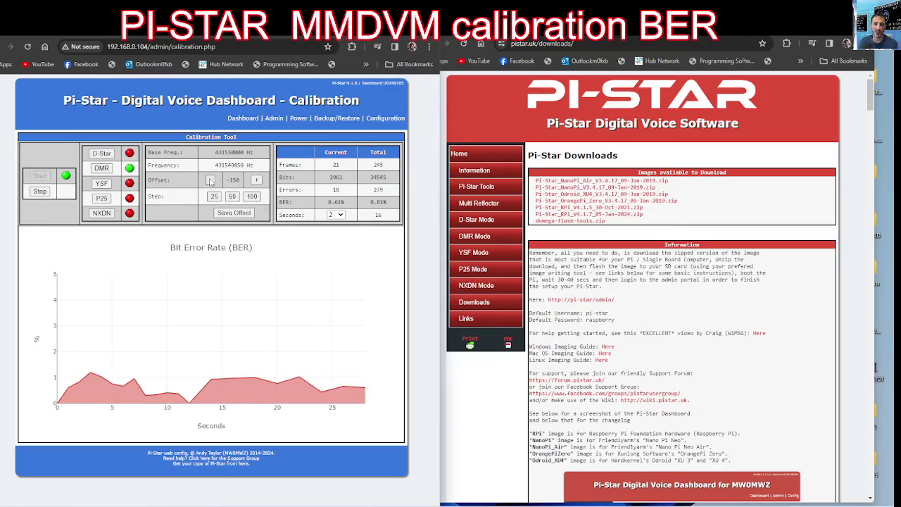
left_click(256, 181)
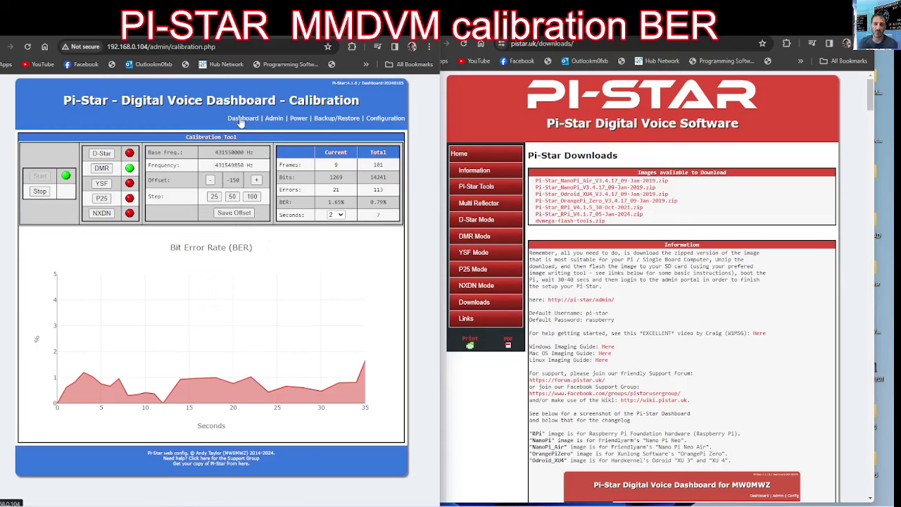
Step: Run the offered Pi-Star upgrade from the configuration page and return to the dashboard
left_click(384, 118)
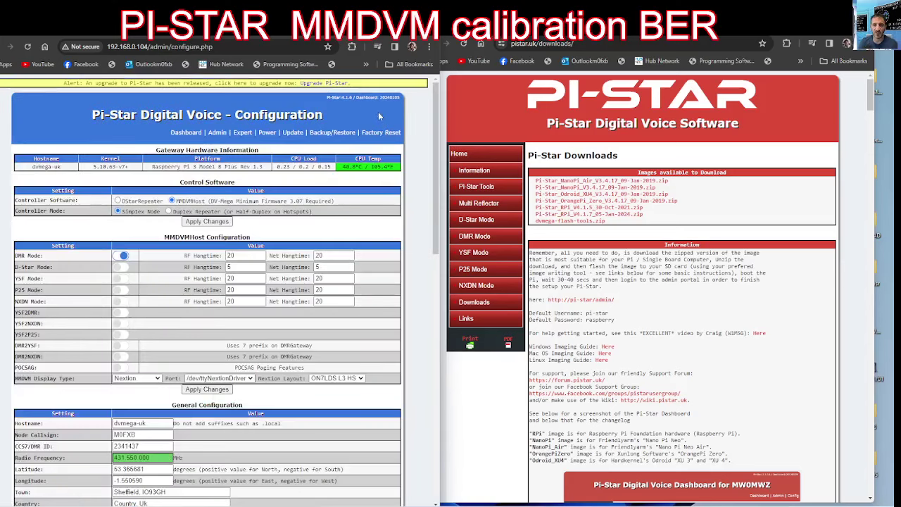
left_click(332, 83)
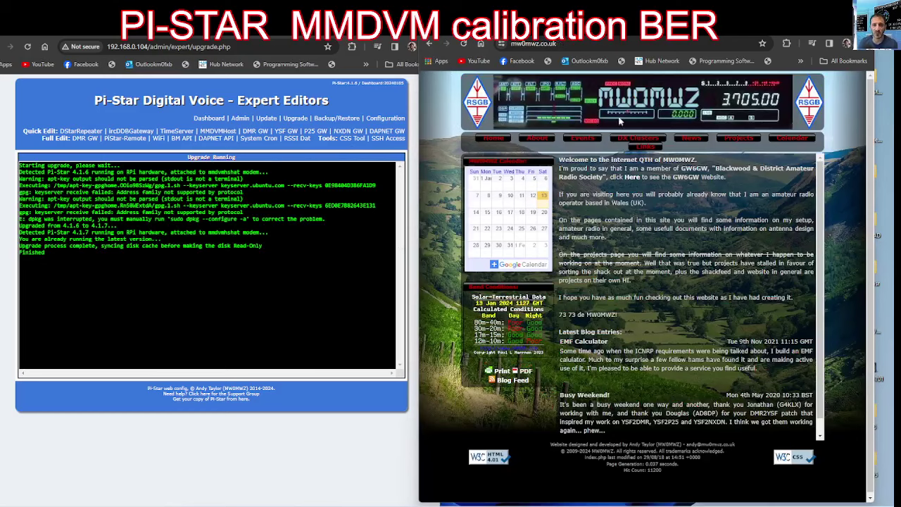
left_click(205, 120)
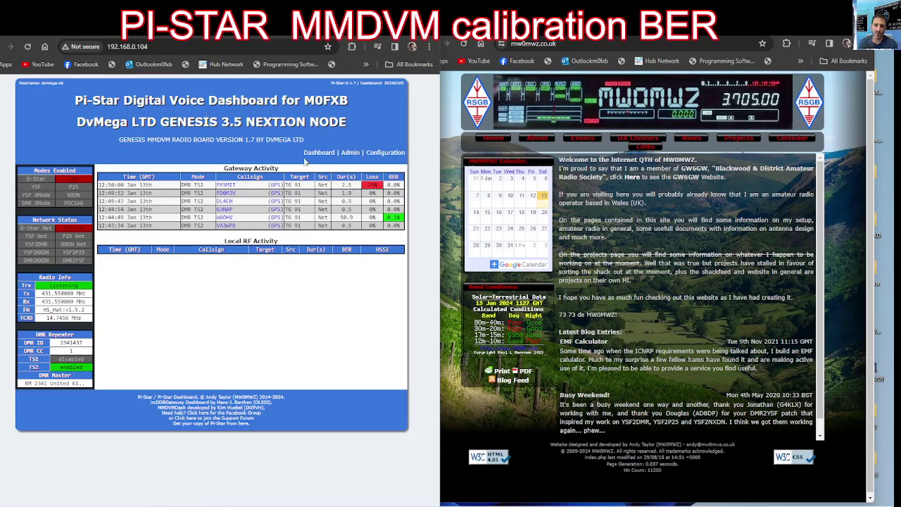
left_click(312, 153)
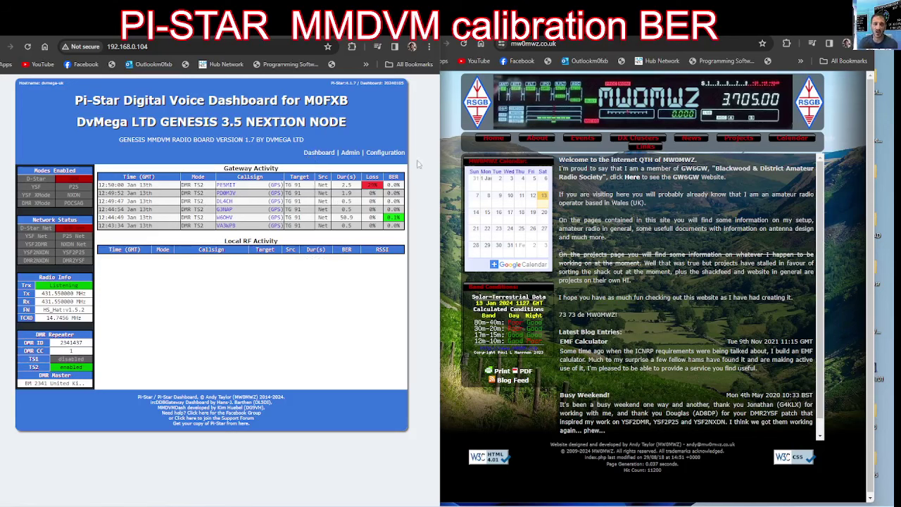
Step: Disable DMR mode and enable YSF mode in the node's configuration, apply the changes and return to the dashboard
left_click(386, 153)
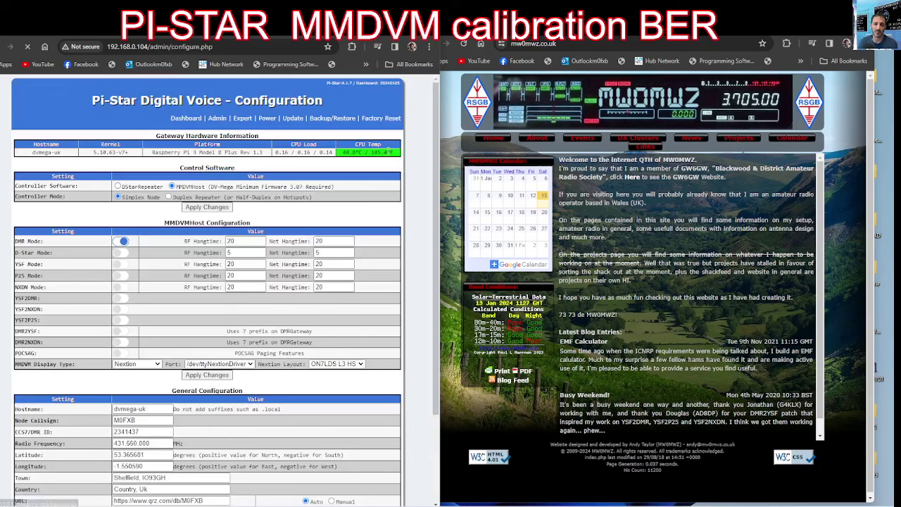
left_click(121, 242)
left_click(121, 264)
scroll(144, 303, "down", 2)
double_click(137, 300)
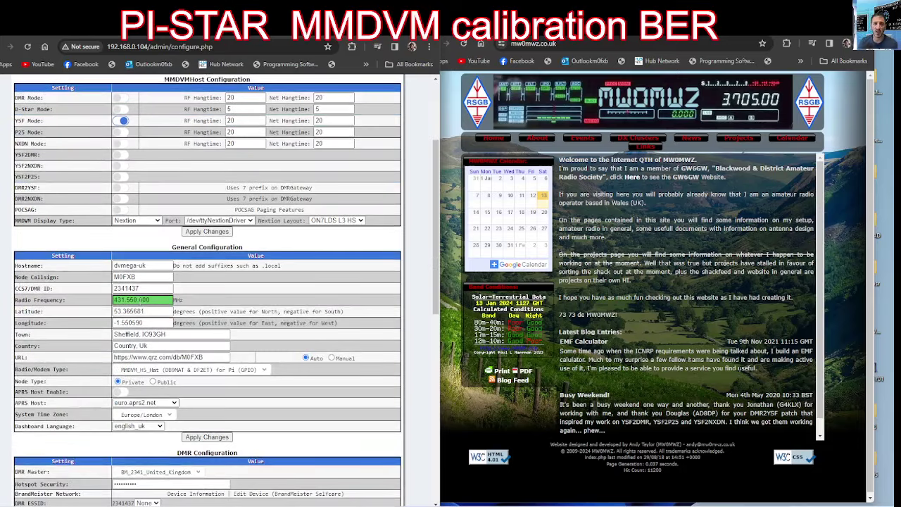
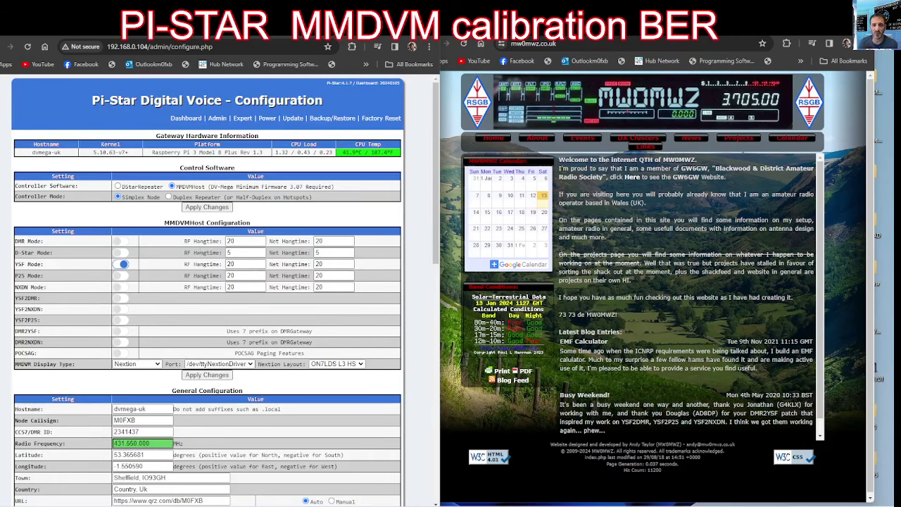
left_click(184, 118)
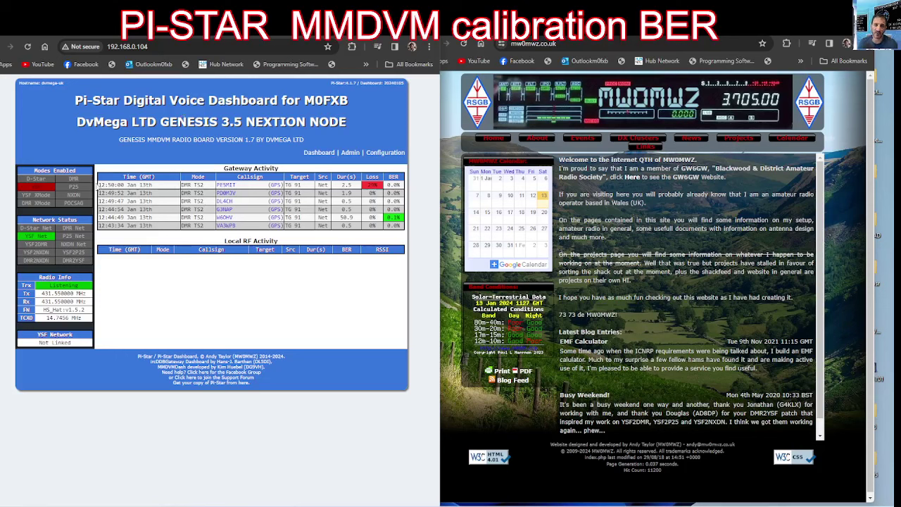
Step: Open the calibration tool, run a bit error rate measurement in YSF mode and stop it
left_click(77, 38)
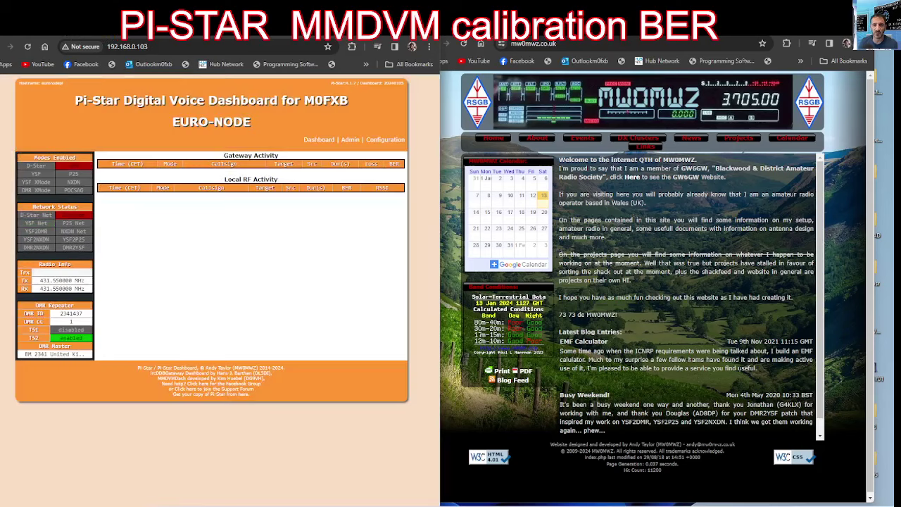
left_click(94, 36)
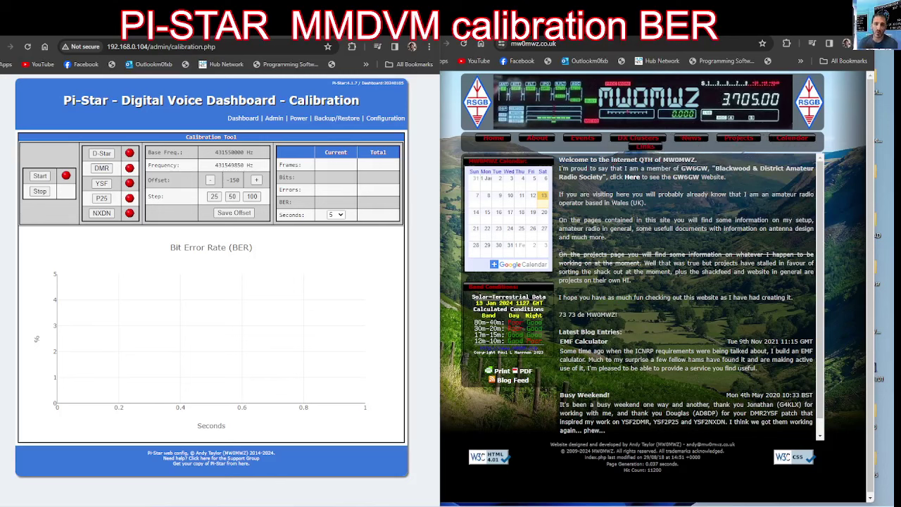
left_click(102, 183)
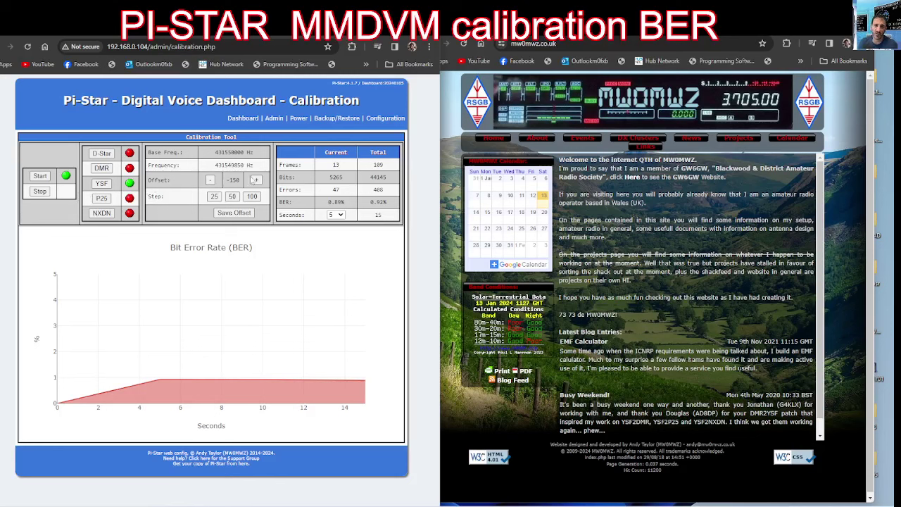
left_click(41, 193)
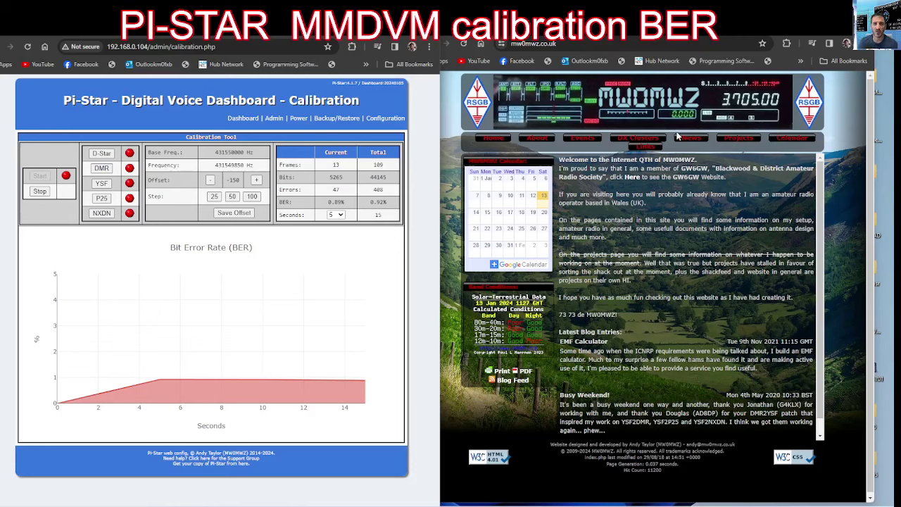
key("alt+Tab")
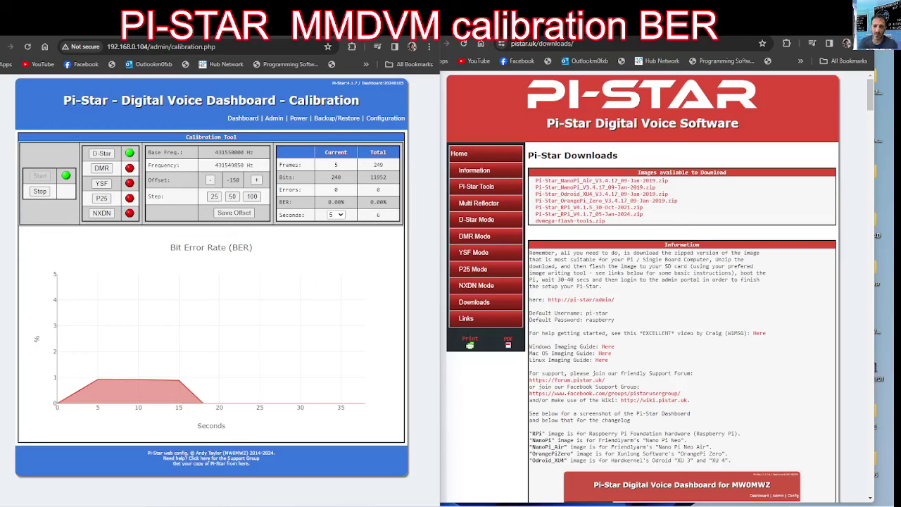
Step: Set the radio frequency to 433.550.000 MHz in the configuration, apply the change and return to the dashboard
left_click(240, 120)
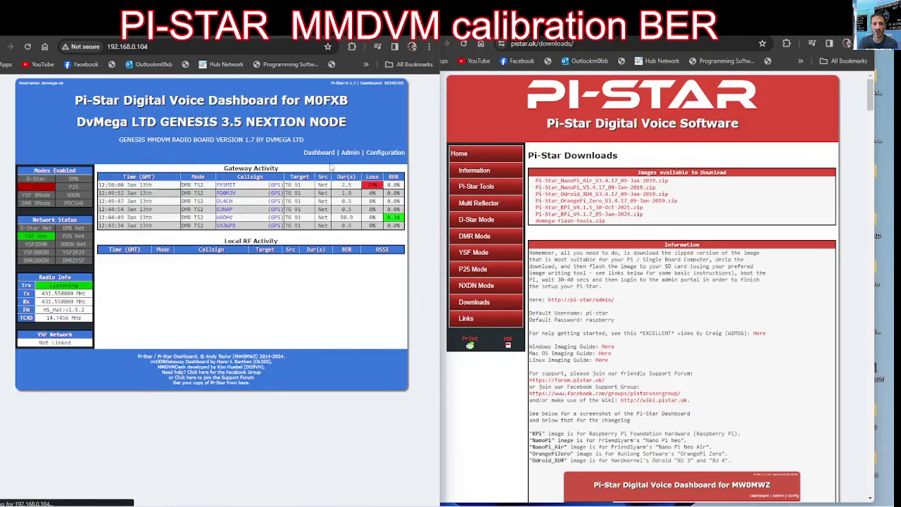
left_click(382, 153)
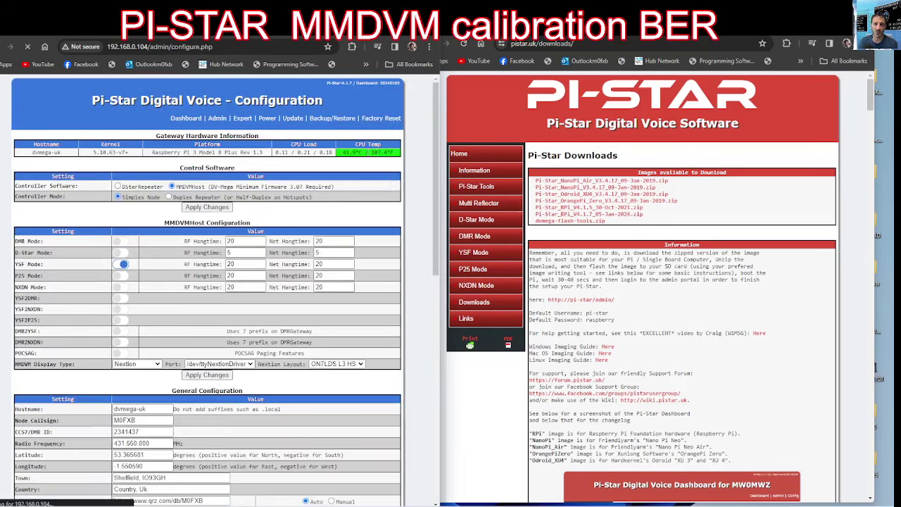
left_click(137, 443)
scroll(126, 394, "down", 2)
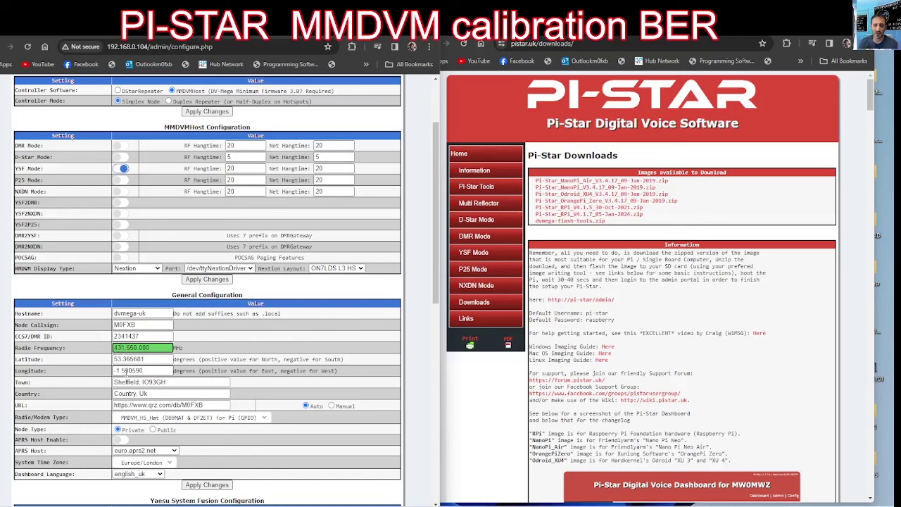
key("BackSpace")
type("3")
left_click(202, 280)
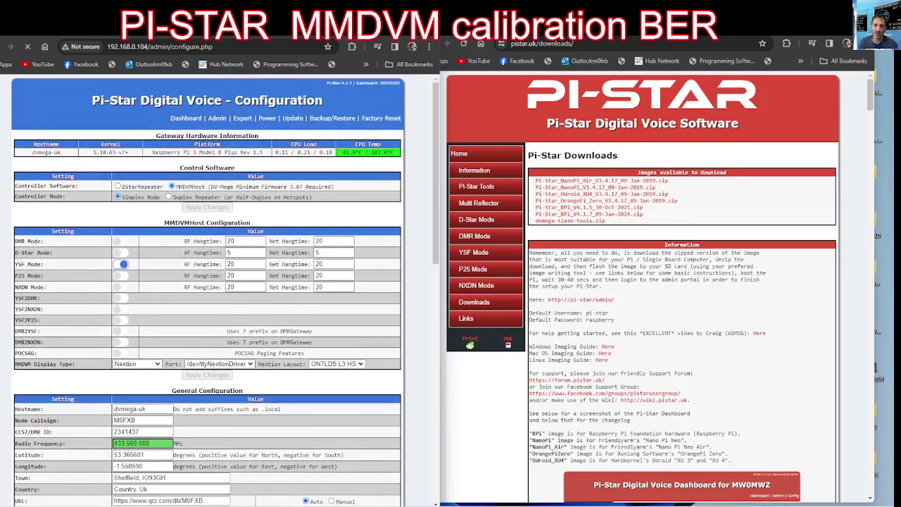
scroll(254, 185, "down", 4)
scroll(250, 176, "up", 4)
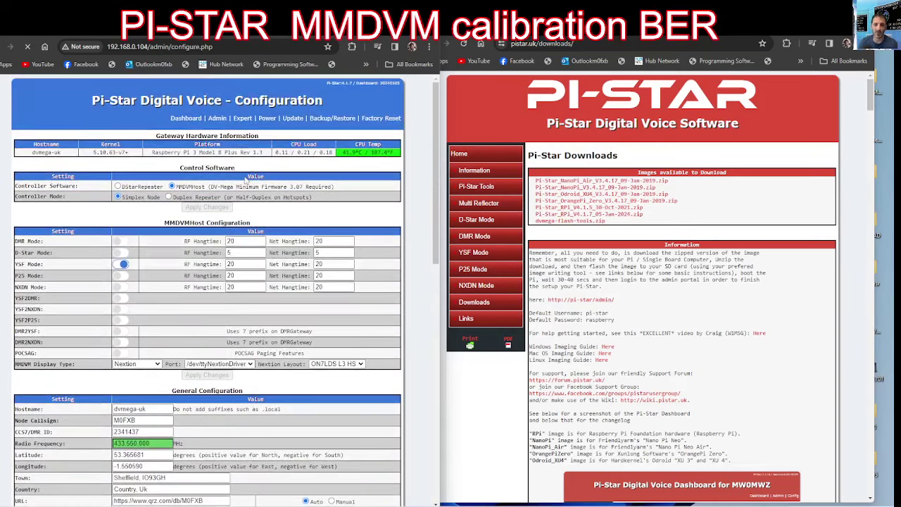
left_click(178, 116)
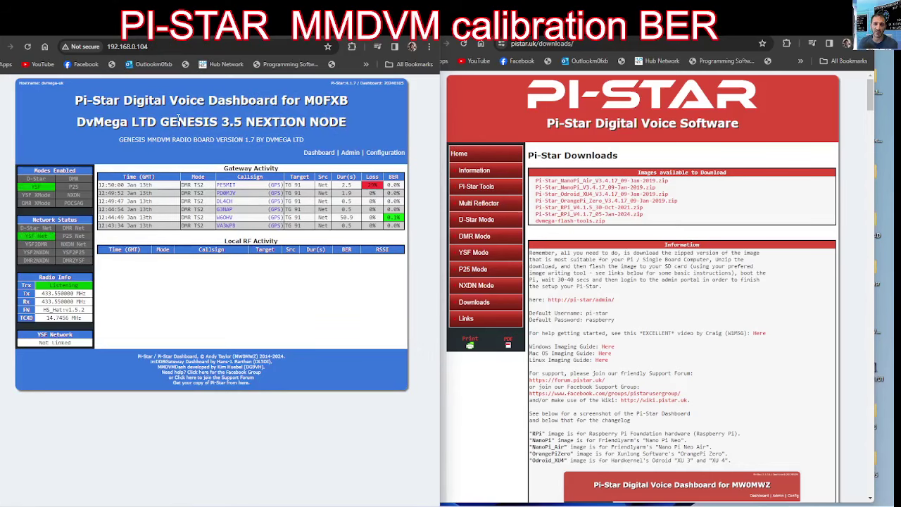
Step: Disable YSF mode and enable D-Star mode in the configuration, and apply the changes
left_click(386, 152)
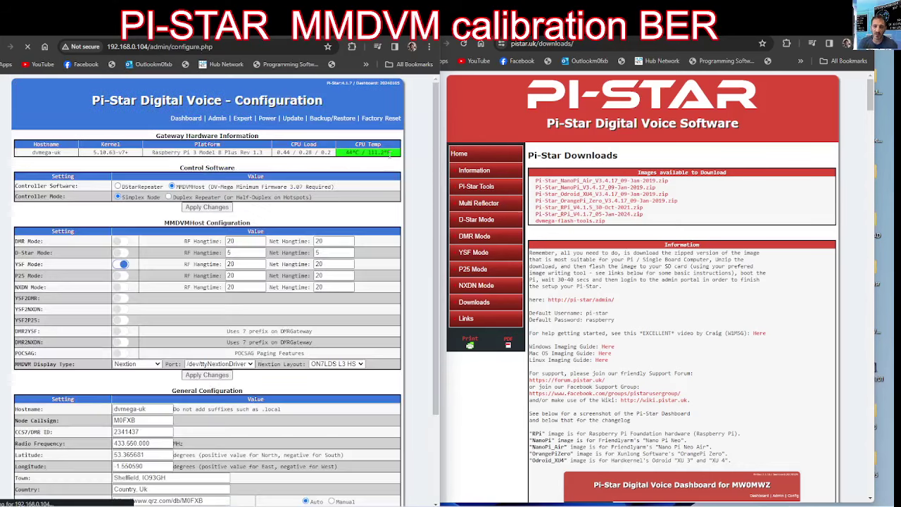
left_click(123, 241)
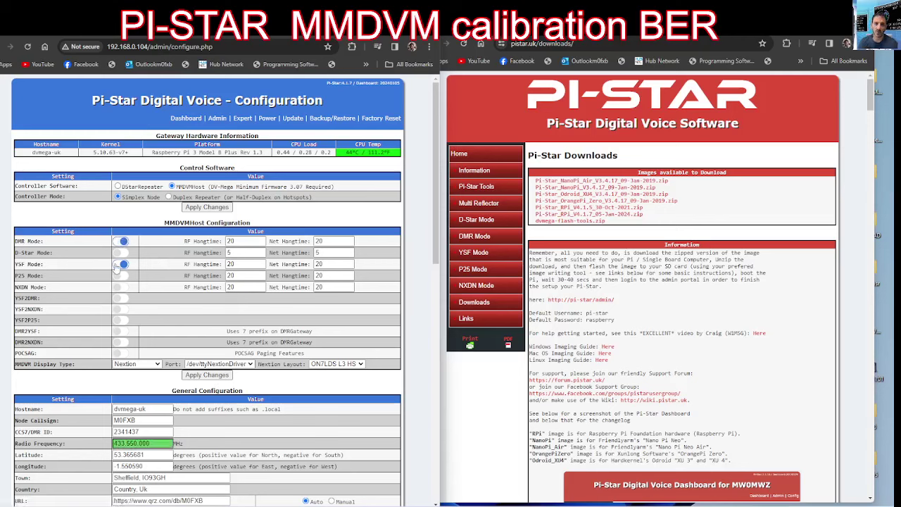
left_click(118, 264)
left_click(207, 375)
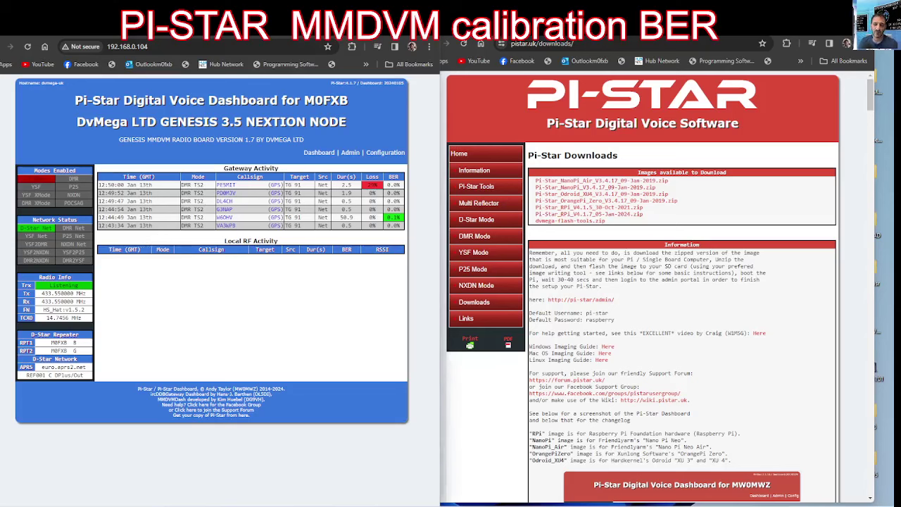
Step: Open 192.168.0.104/admin/calibration.php and try to start a calibration in D-Star mode
left_click(155, 47)
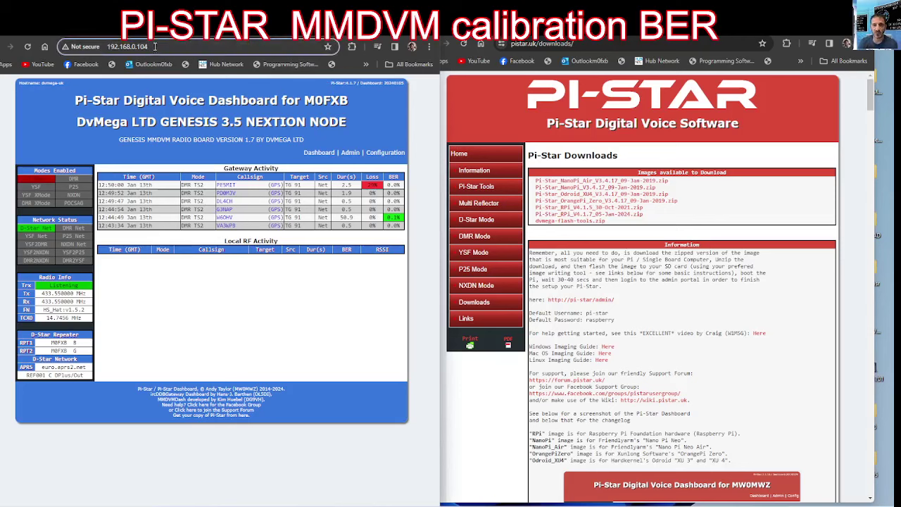
type("/")
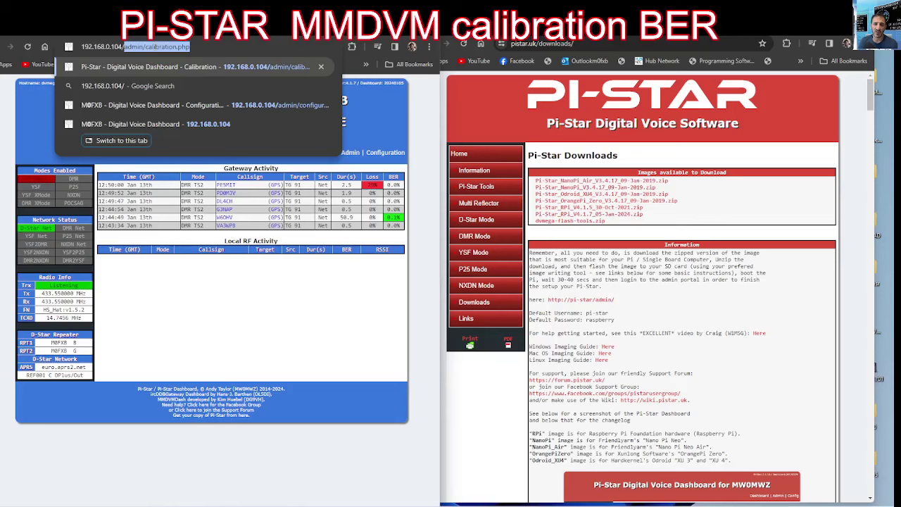
key("Return")
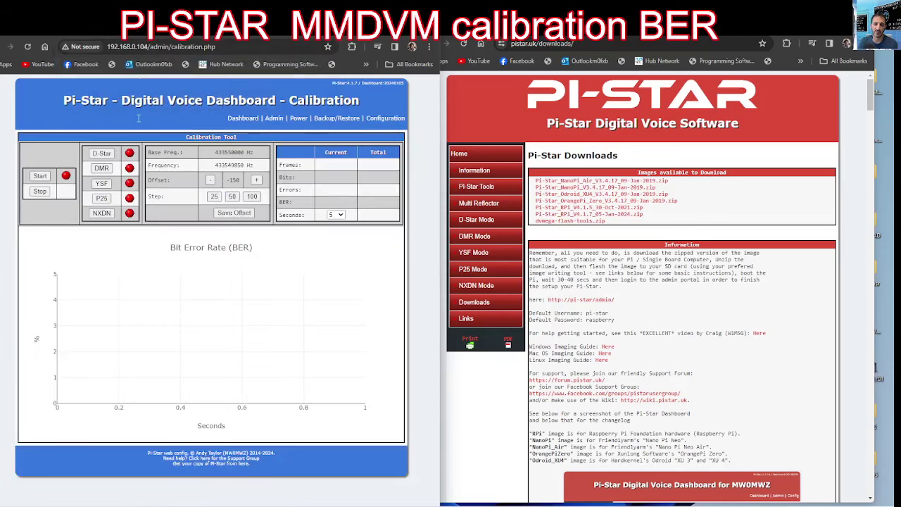
left_click(41, 176)
left_click(42, 176)
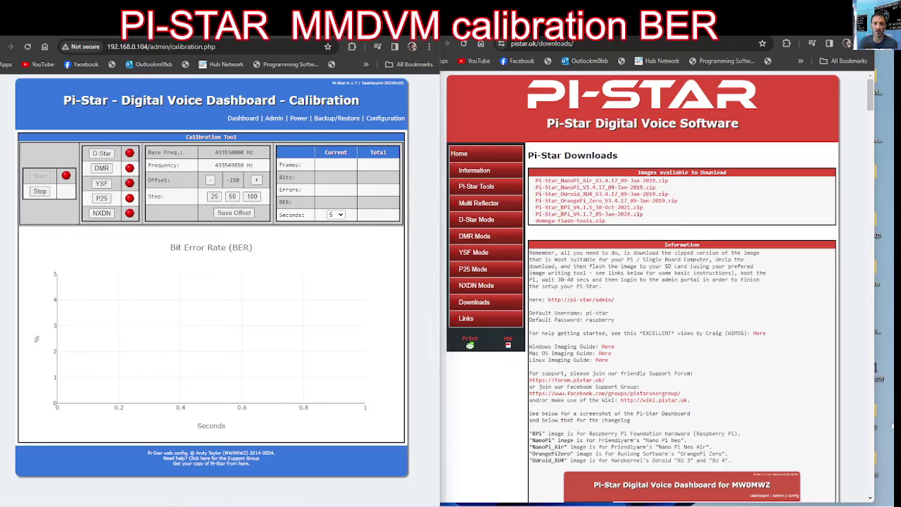
left_click(105, 156)
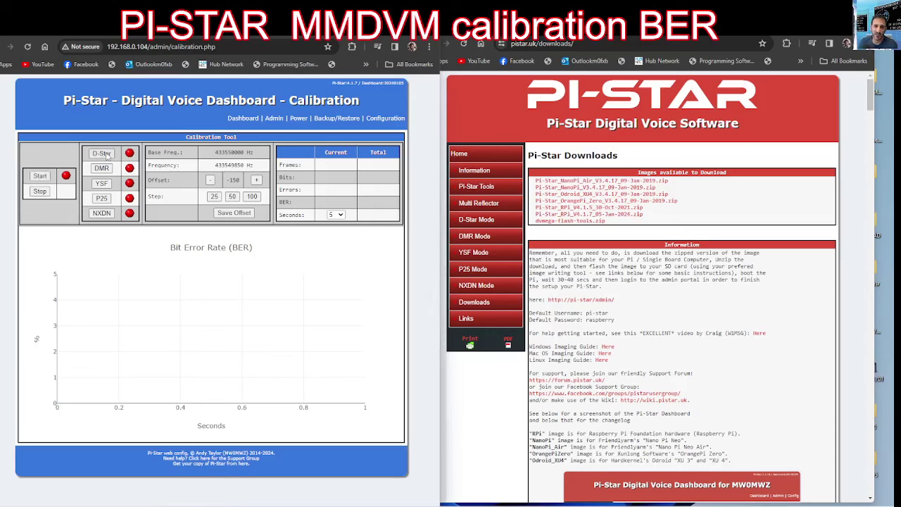
left_click(40, 176)
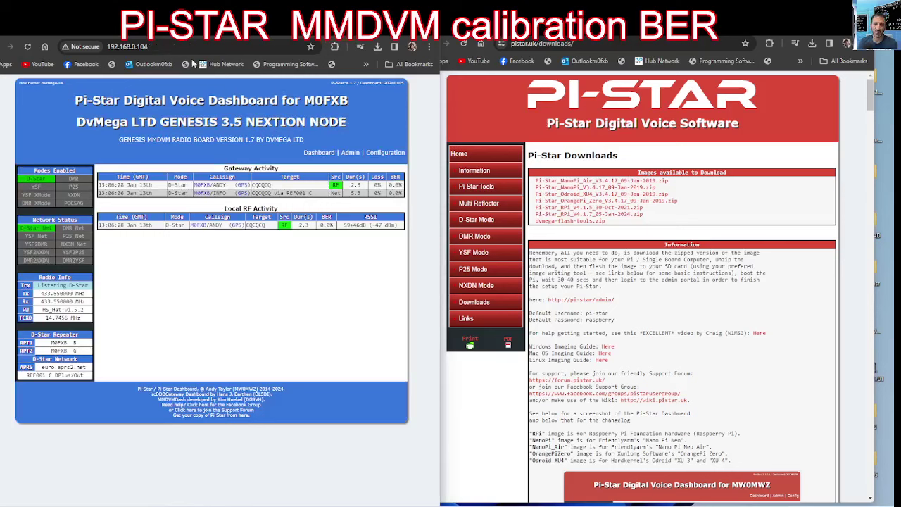
Step: Reopen the node's calibration page from the dashboard and run a bit error rate measurement in D-Star mode
left_click(163, 45)
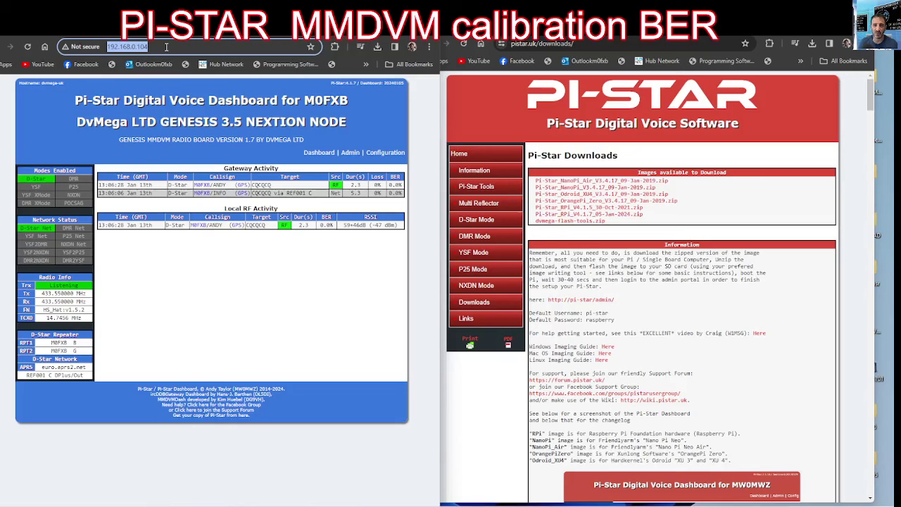
type("/")
key("BackSpace")
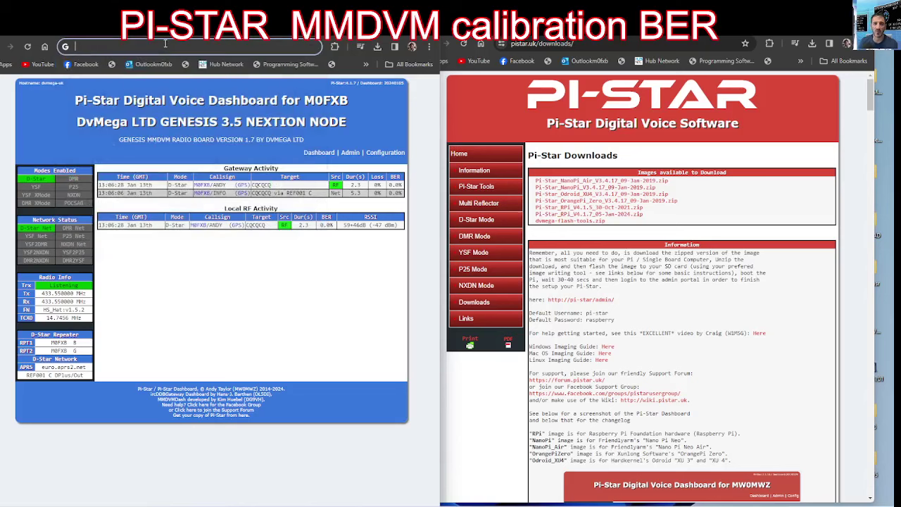
type("1")
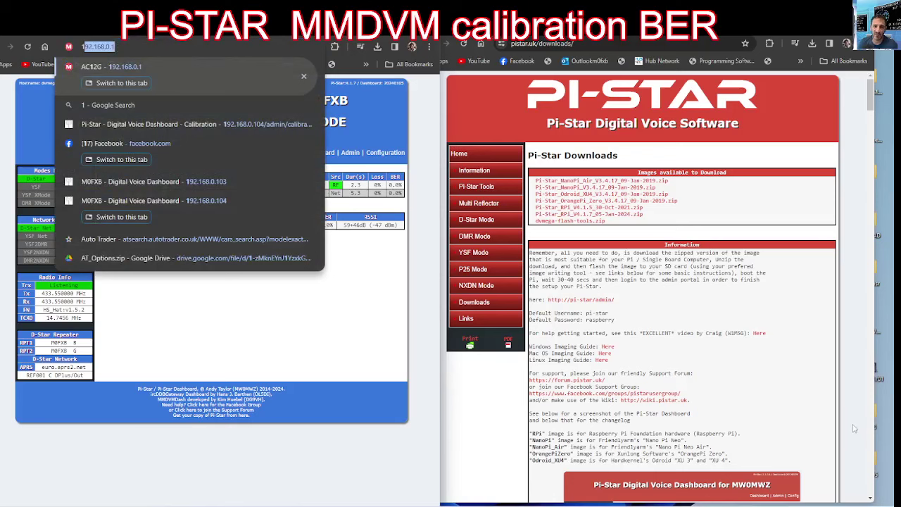
left_click(106, 124)
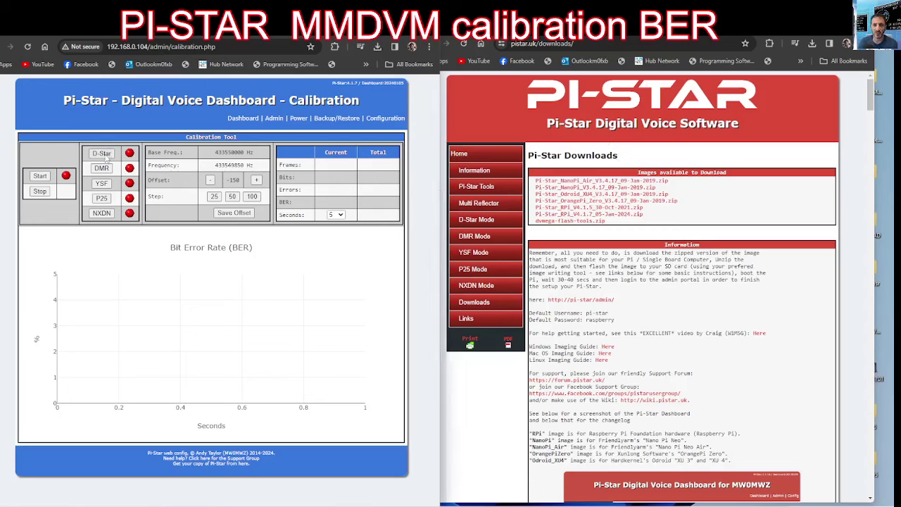
left_click(104, 158)
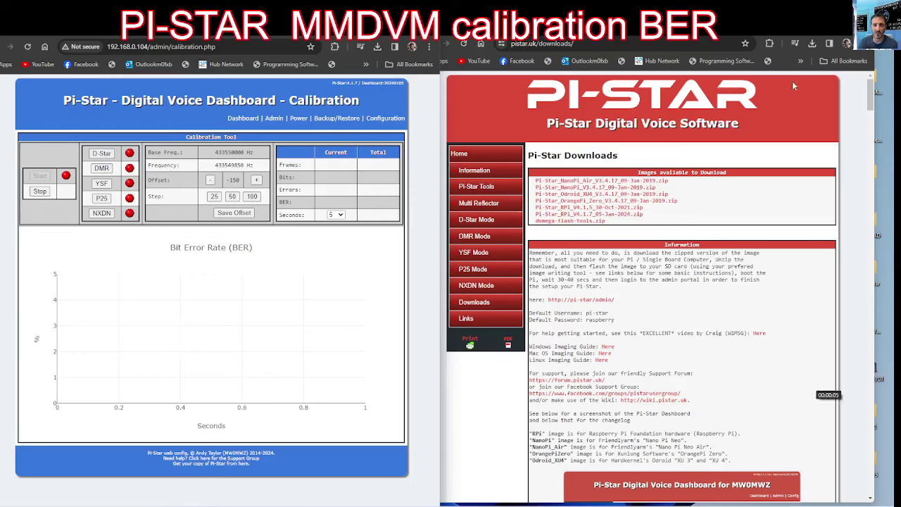
left_click(786, 153)
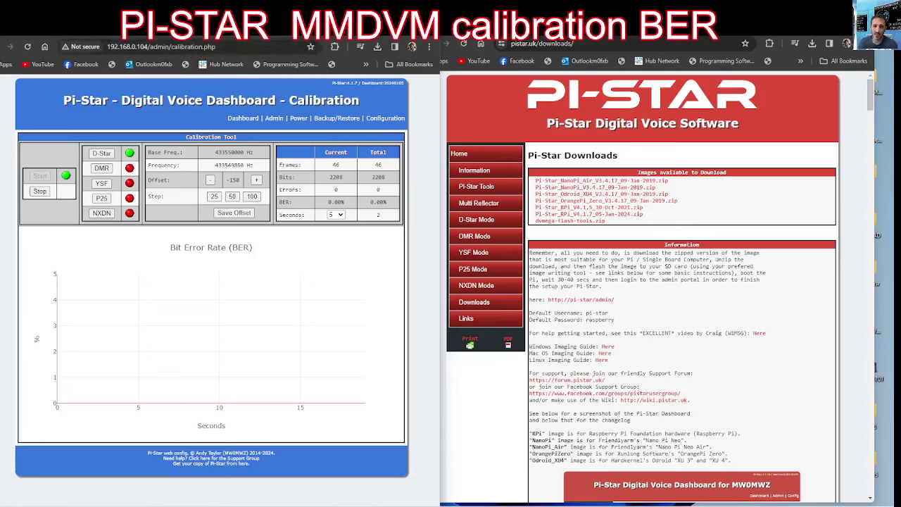
key("alt+Tab")
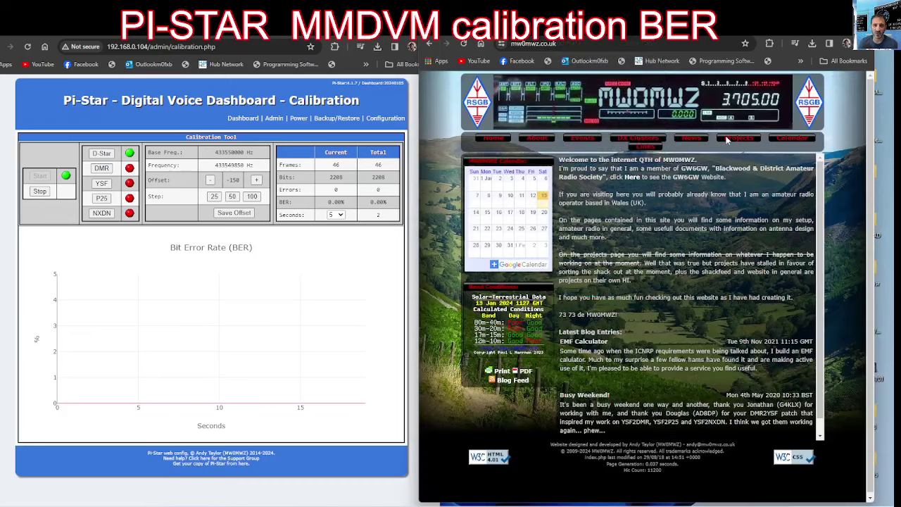